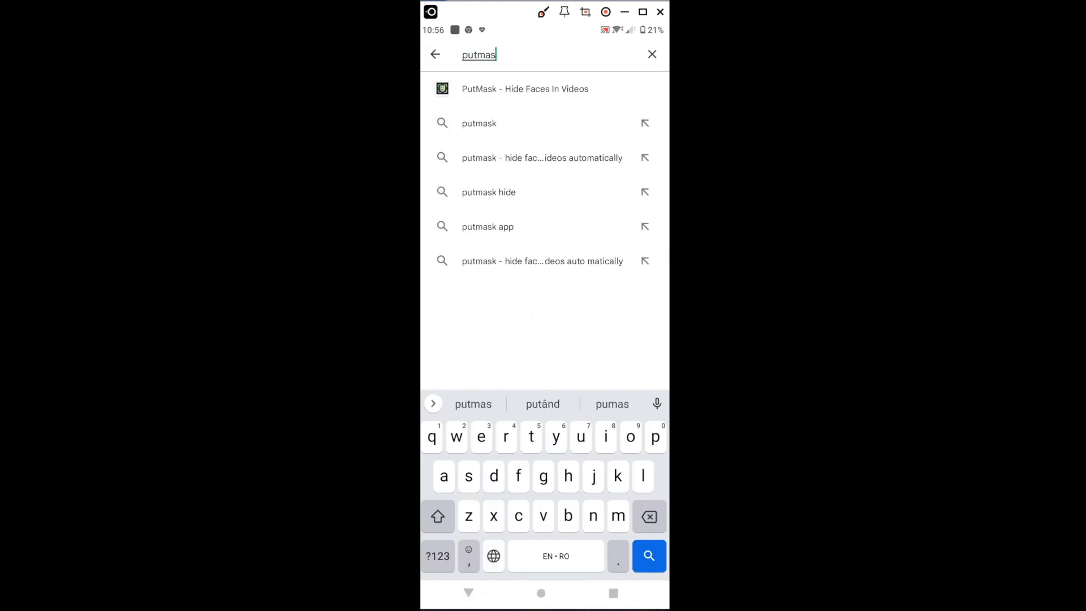
- Look up the PutMask, Filmigo and video compress apps in the app store
key("Return")
left_click(538, 255)
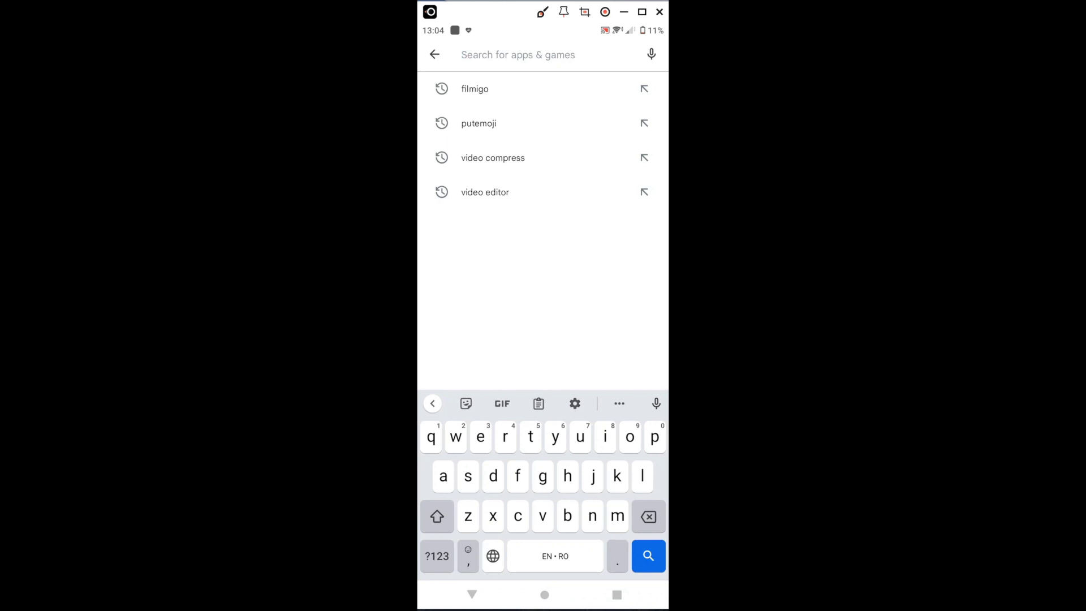
left_click(474, 89)
left_click(538, 94)
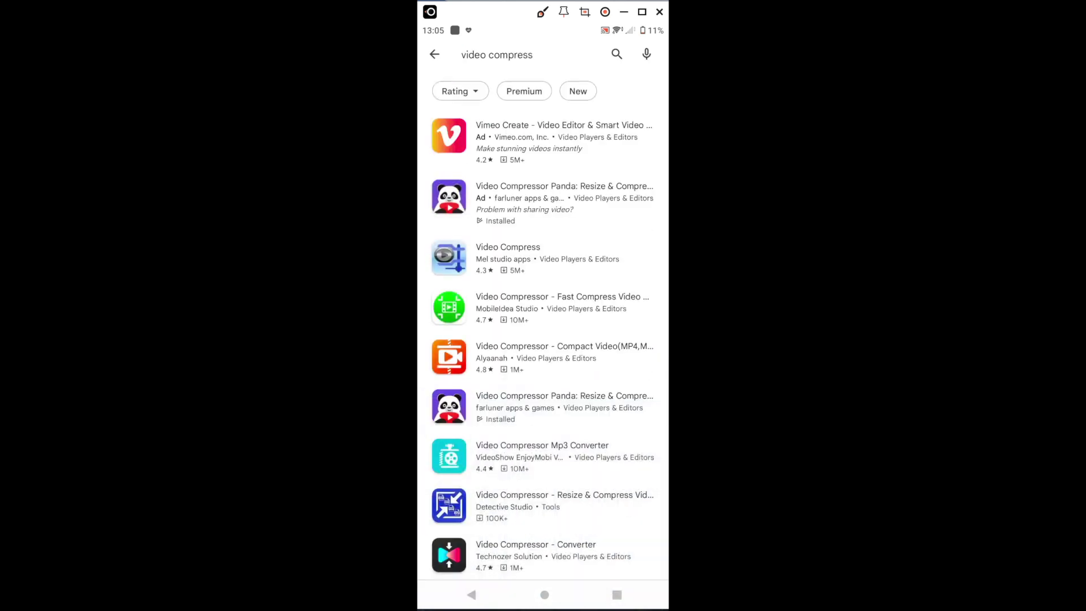
left_click(545, 184)
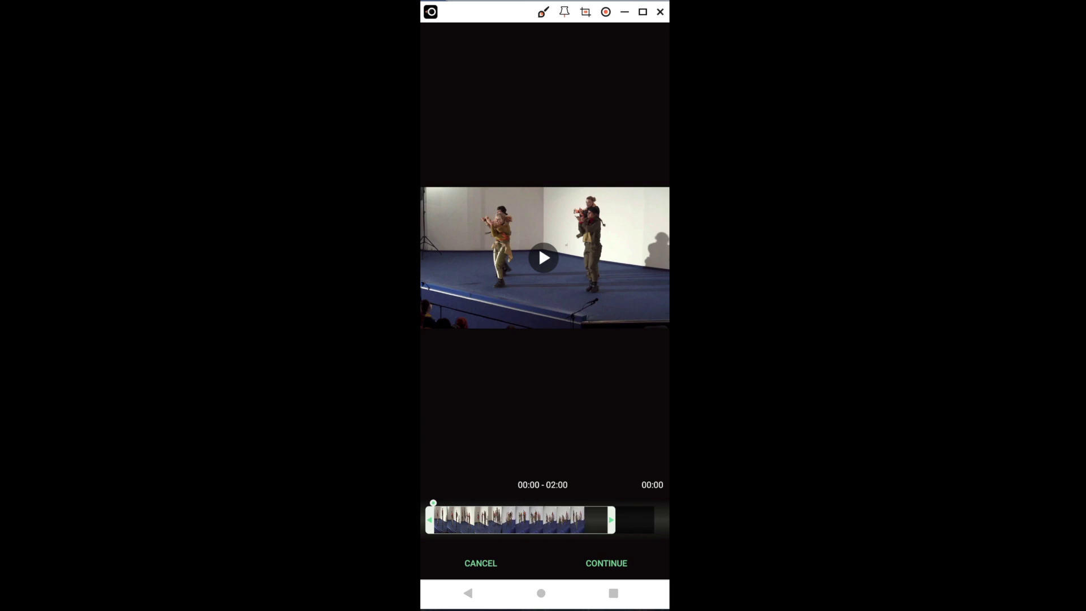
- Keep the 00:00 - 02:00 section of the video and run detection and tracking on all faces across the clip
left_click_drag(473, 520, 582, 519)
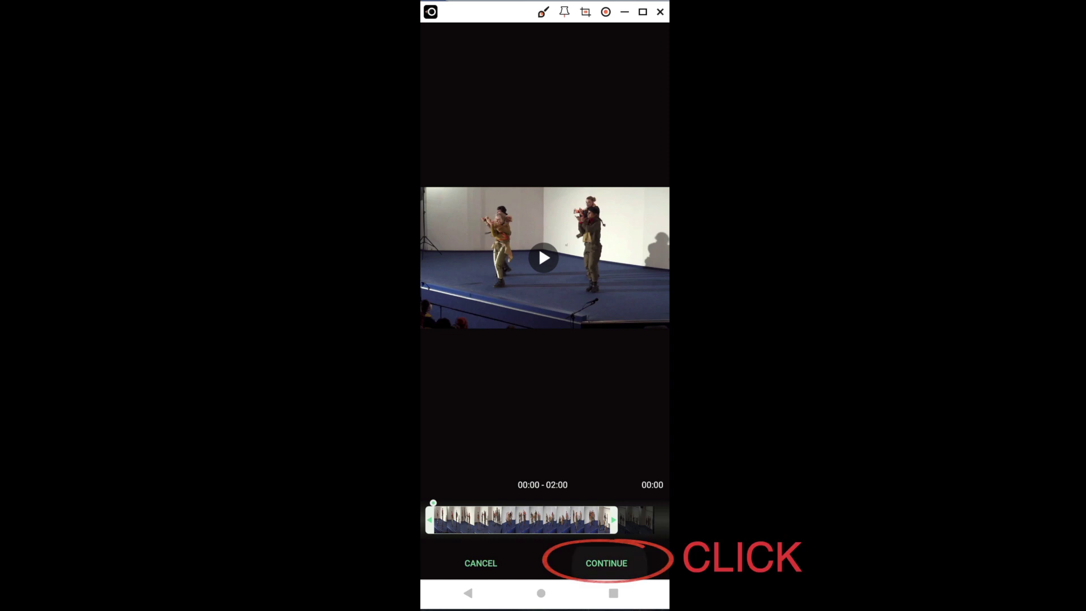
left_click(606, 563)
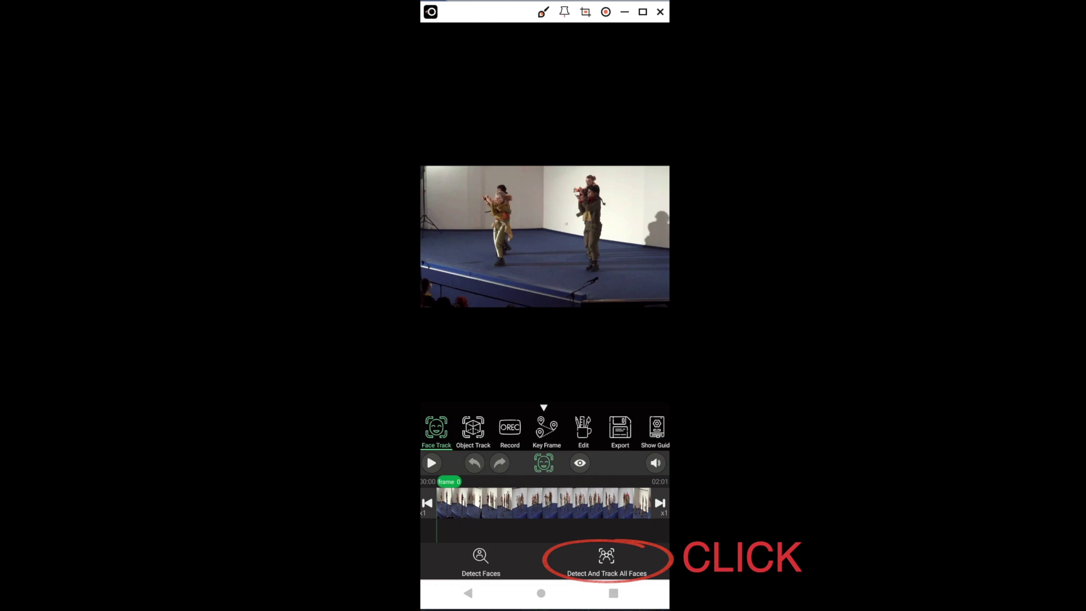
left_click(606, 561)
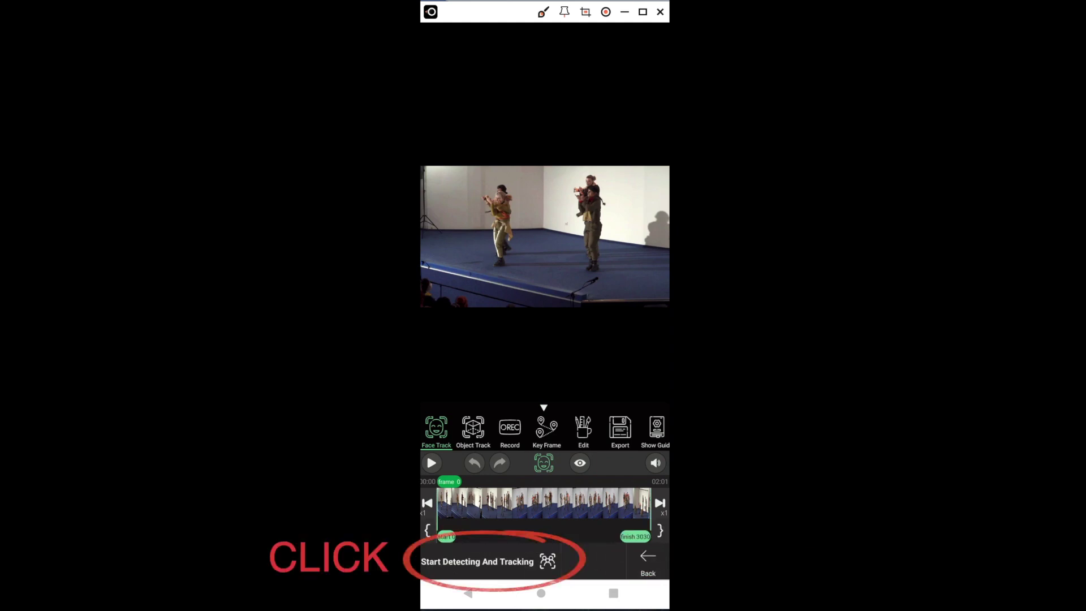
left_click(477, 561)
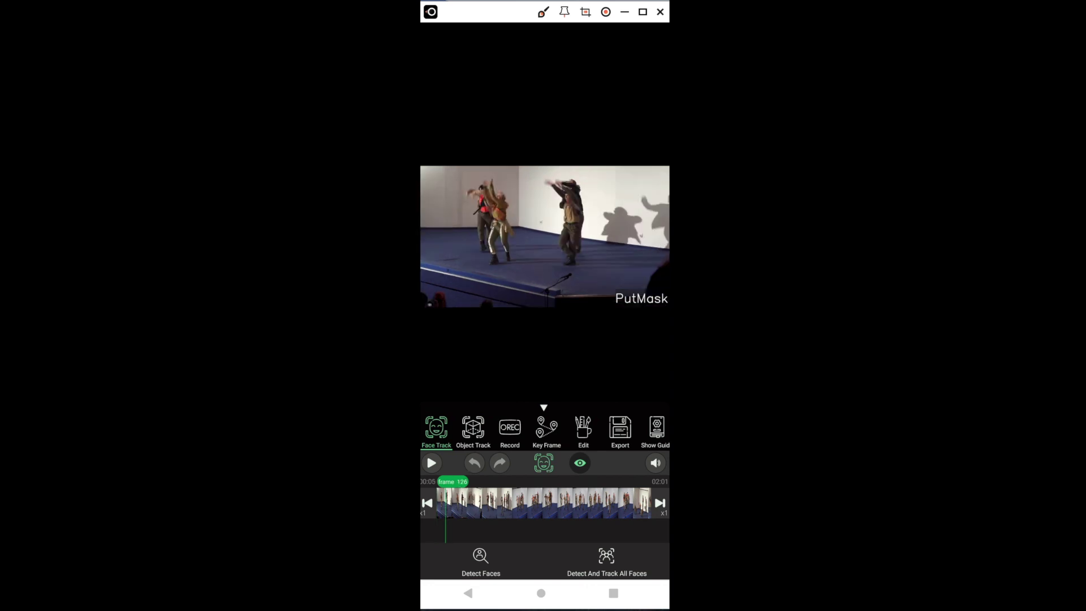
- In edit mode, turn off the effect preview and delete the selected face mask at frame 584
left_click(583, 430)
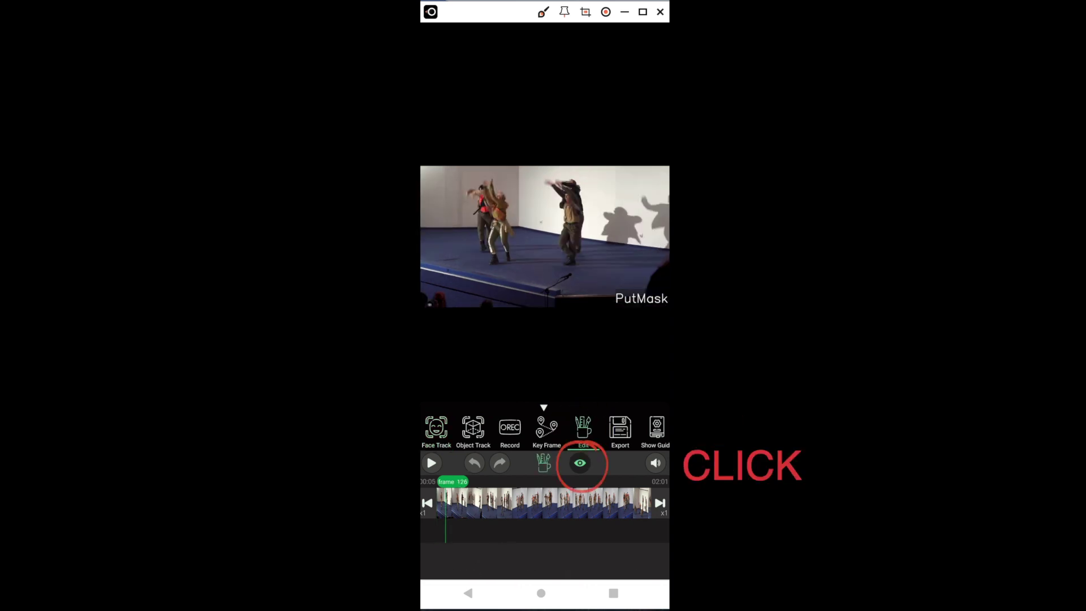
left_click(580, 463)
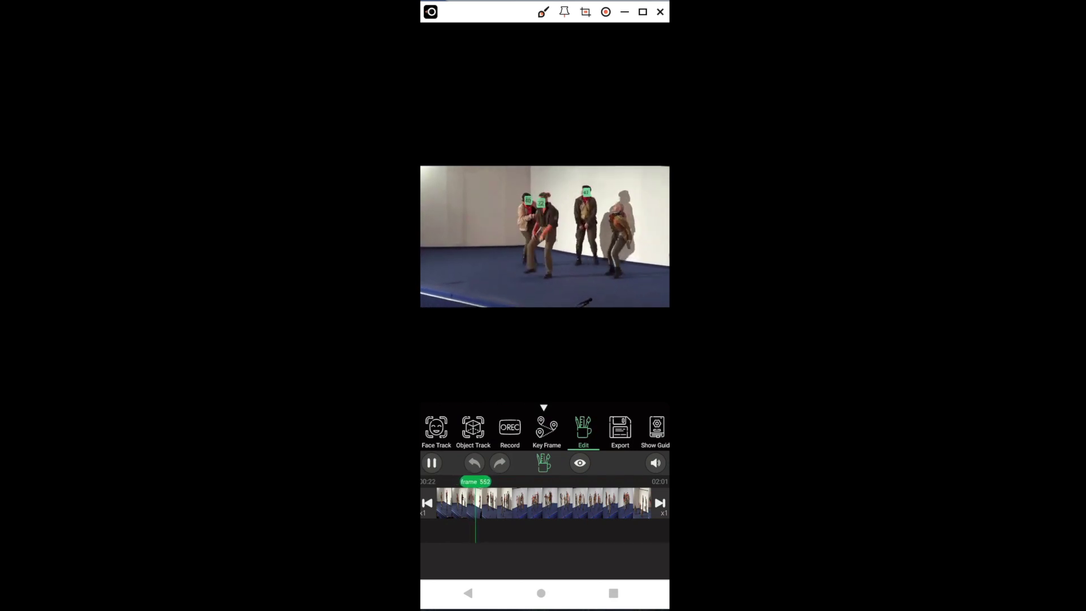
left_click(431, 462)
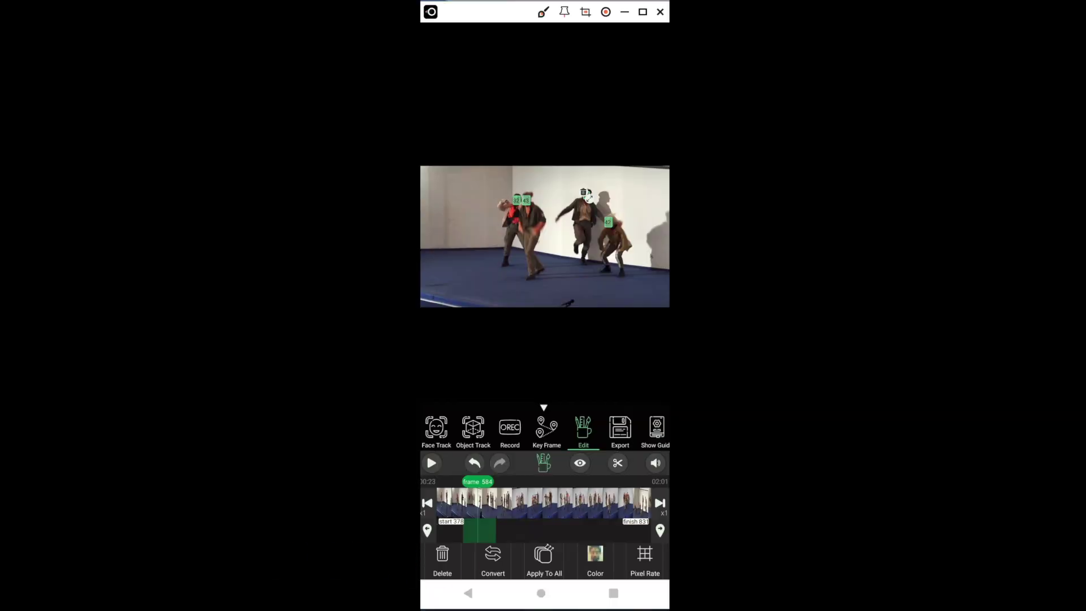
left_click(443, 556)
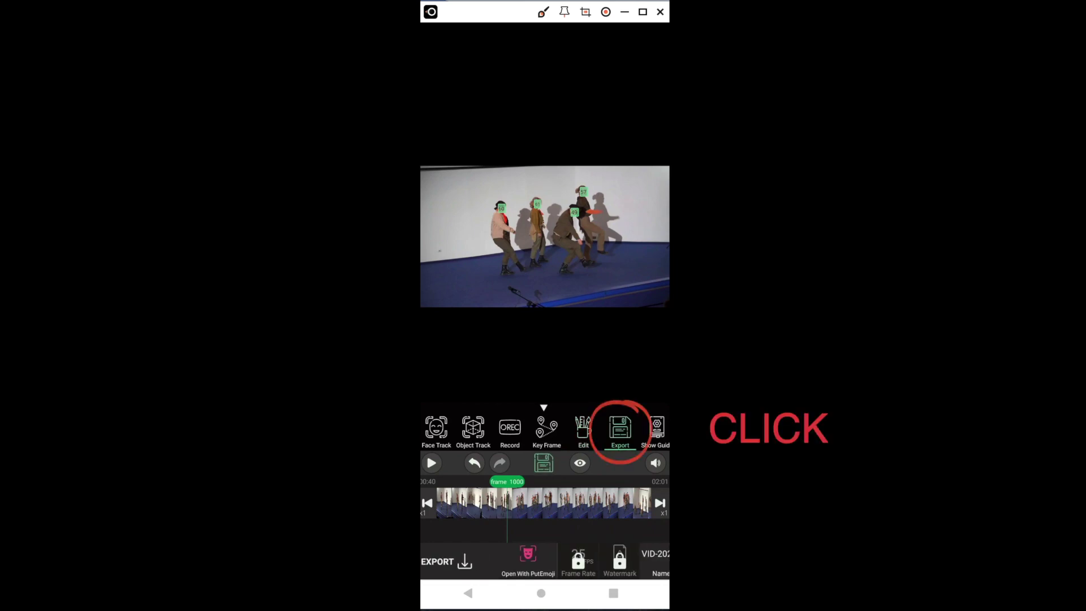
- Export the masked video and open the PutMask album in the Google Photos library
scroll(584, 560, "right", 2)
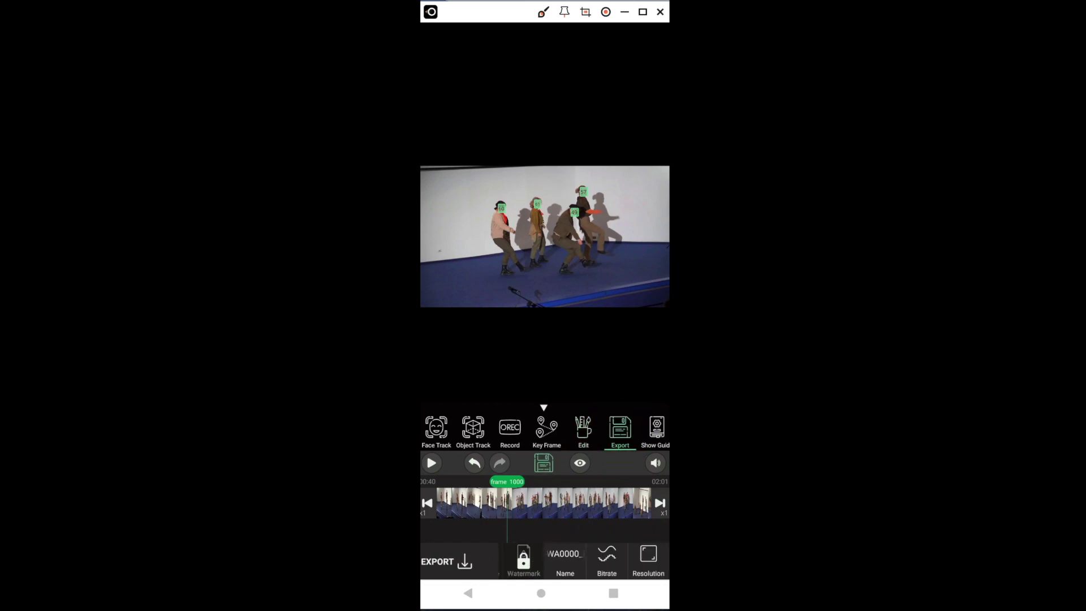
left_click(444, 561)
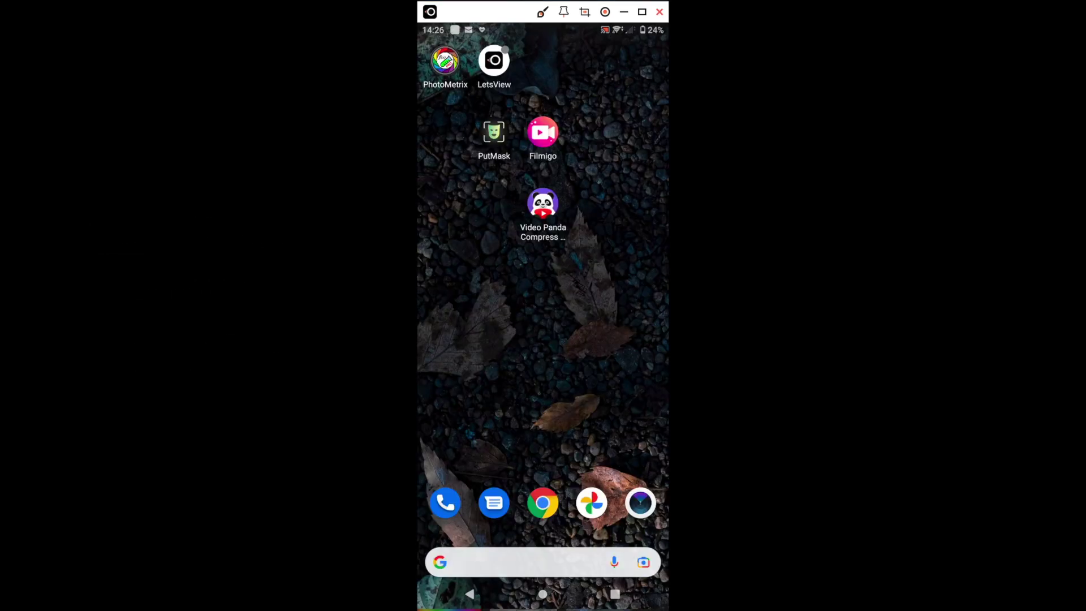
left_click(591, 503)
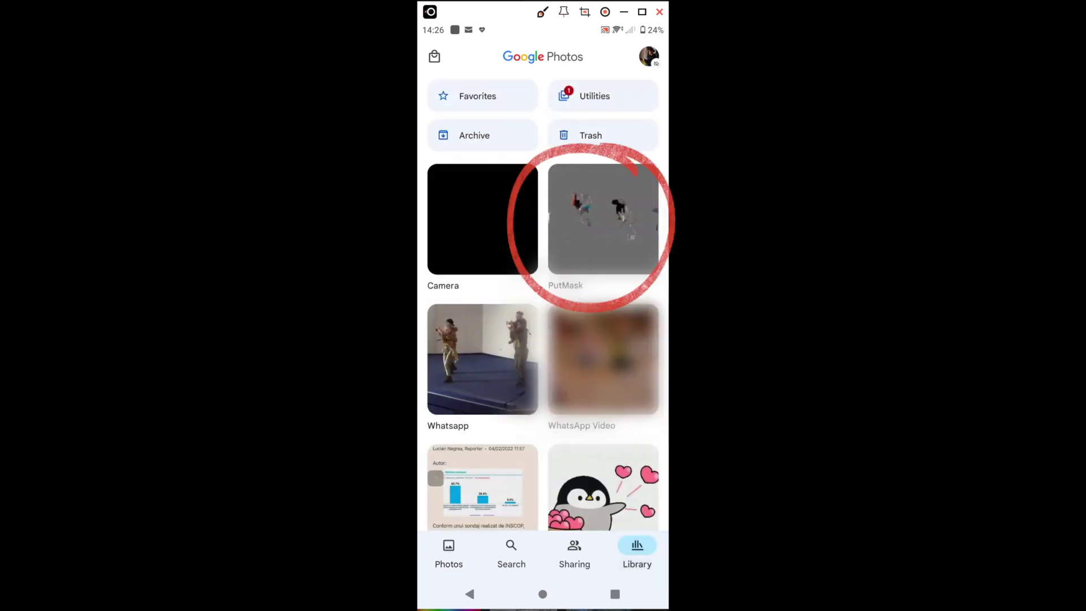
left_click(616, 221)
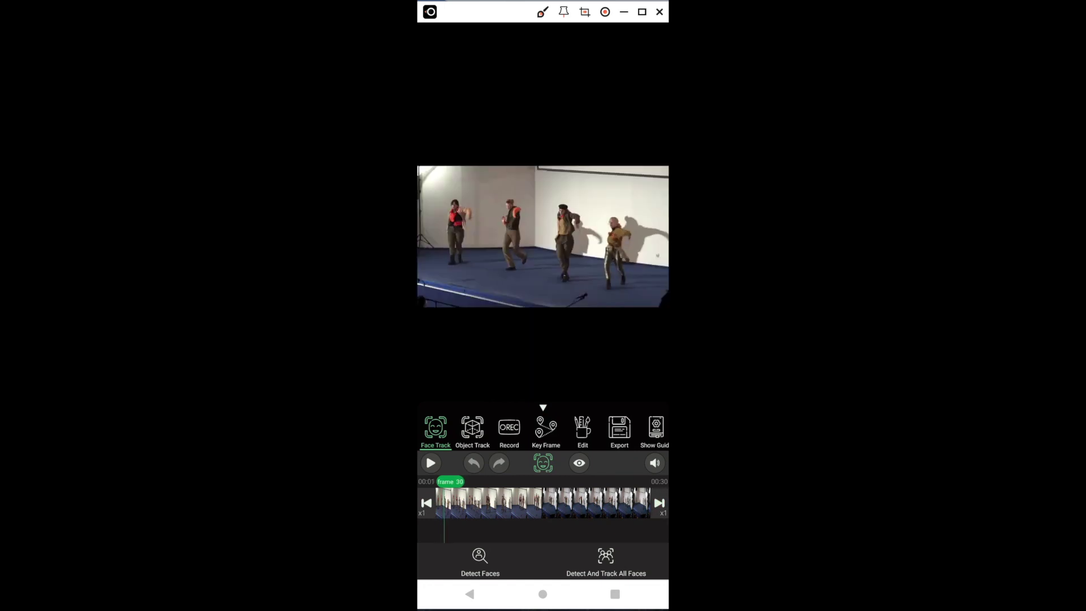
- Detect the faces at frame 30 of the 30-second clip, select all of them and track them
left_click(480, 559)
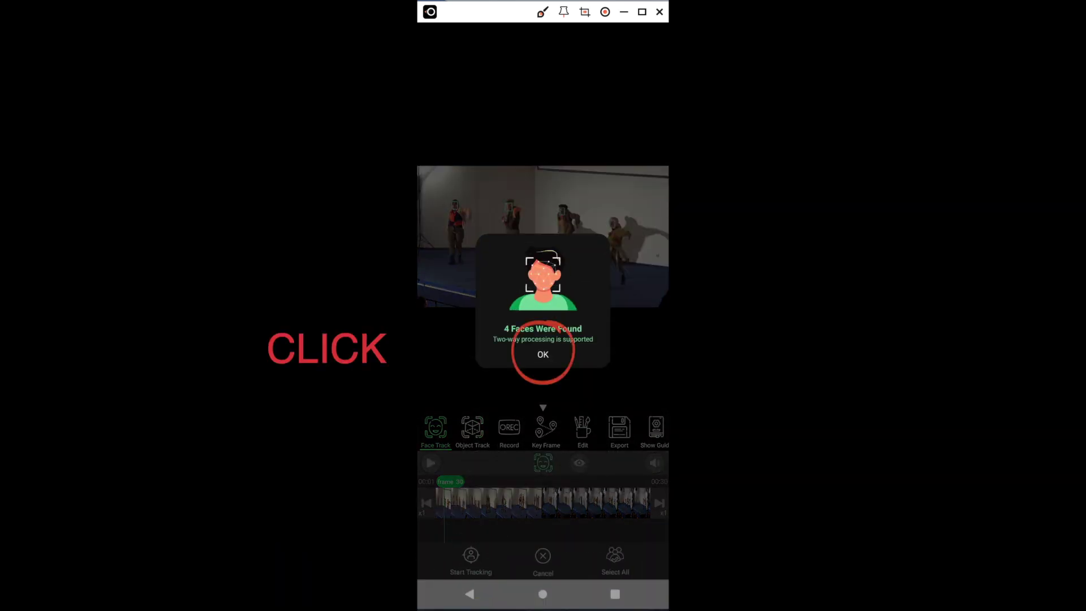
left_click(543, 354)
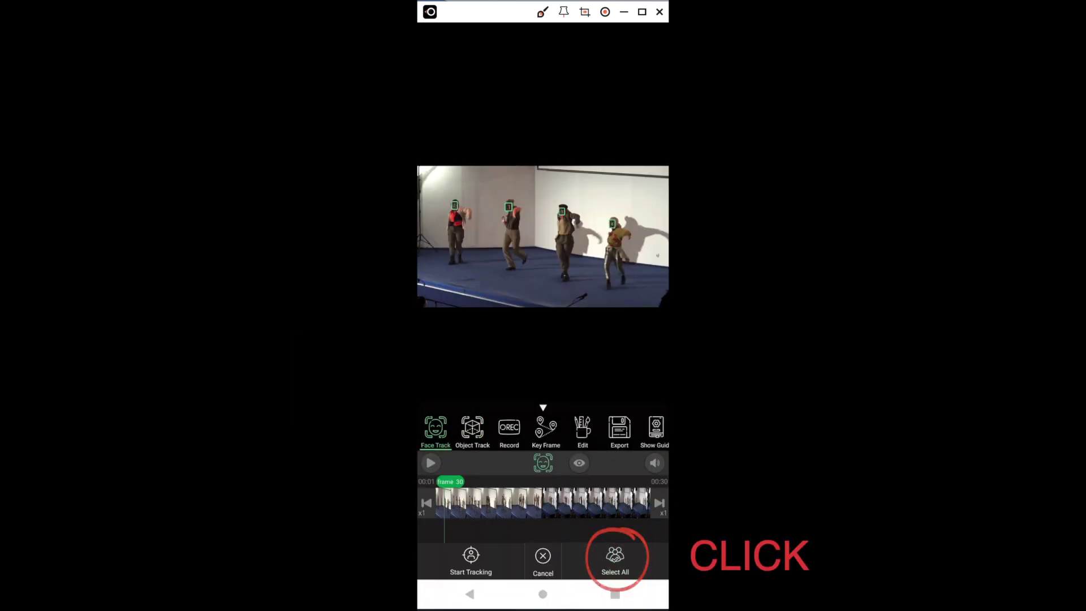
left_click(471, 557)
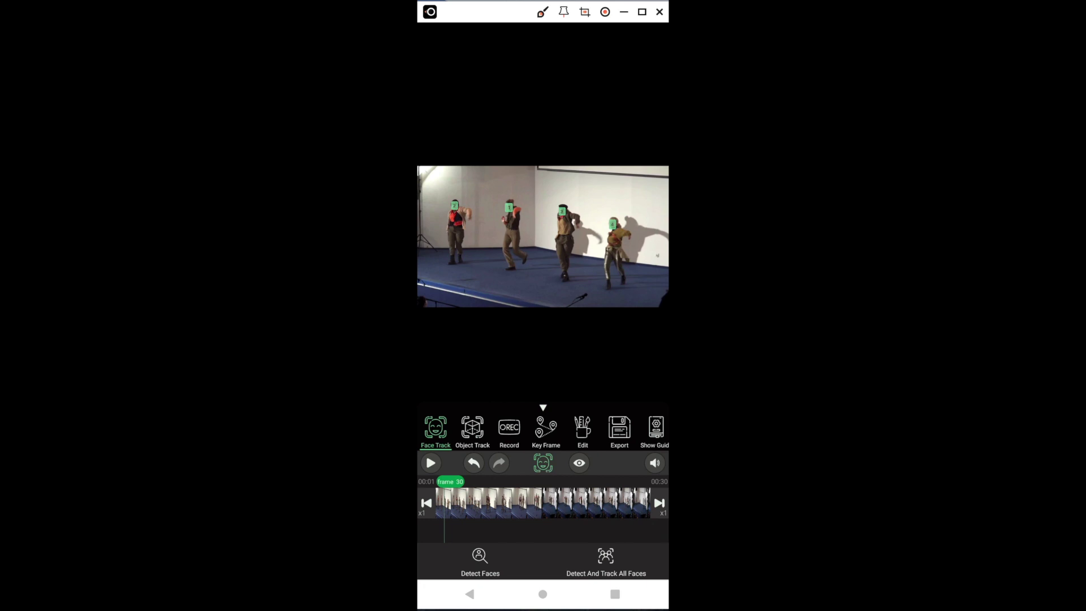
- Play on to frame 121, detect the faces there, select all of them and track them
left_click(430, 462)
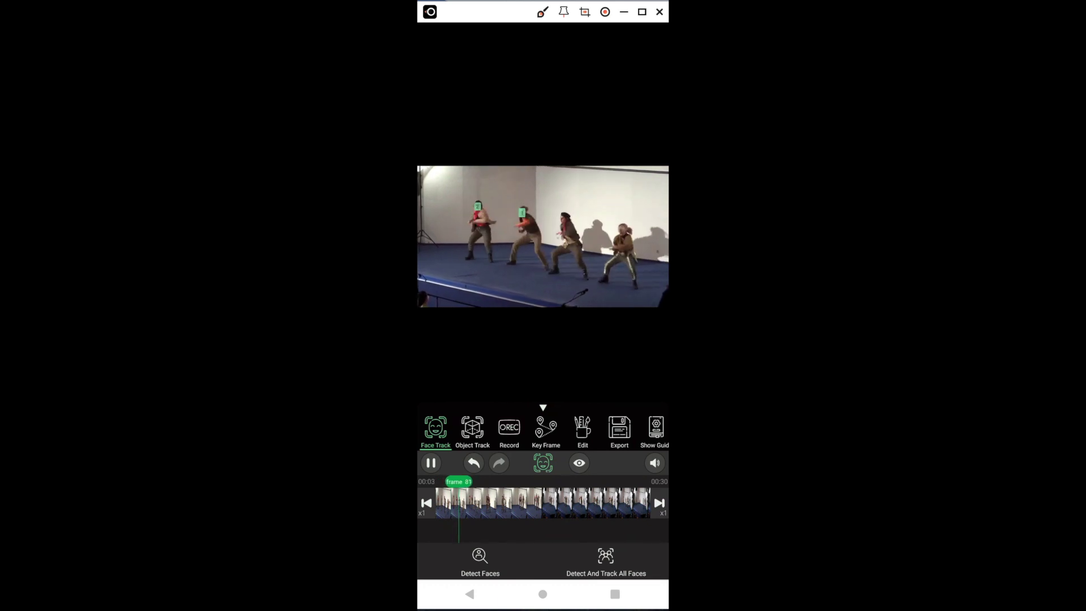
left_click(430, 462)
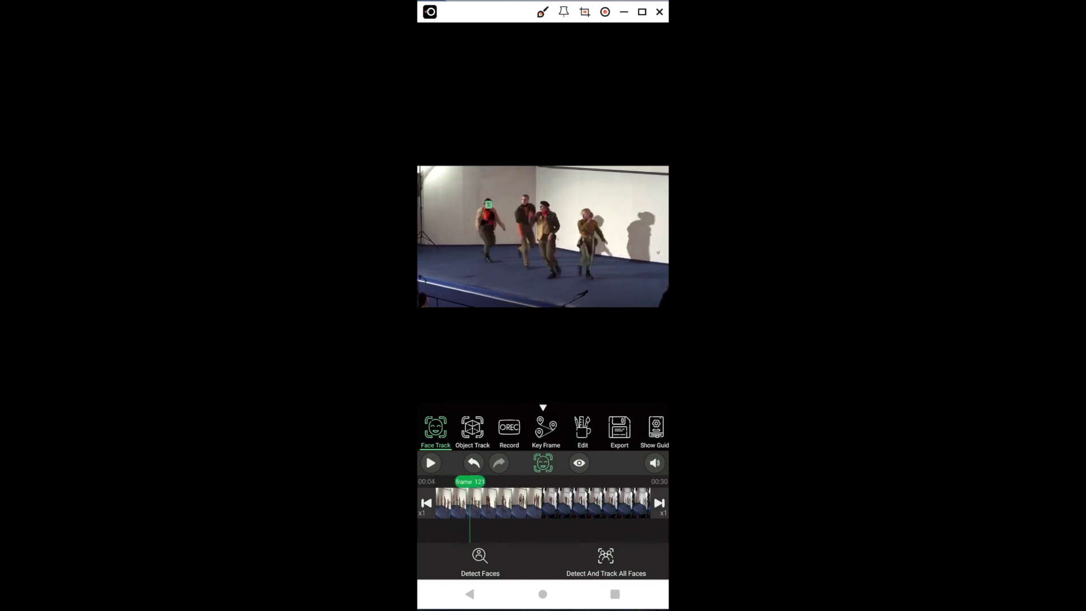
left_click(480, 560)
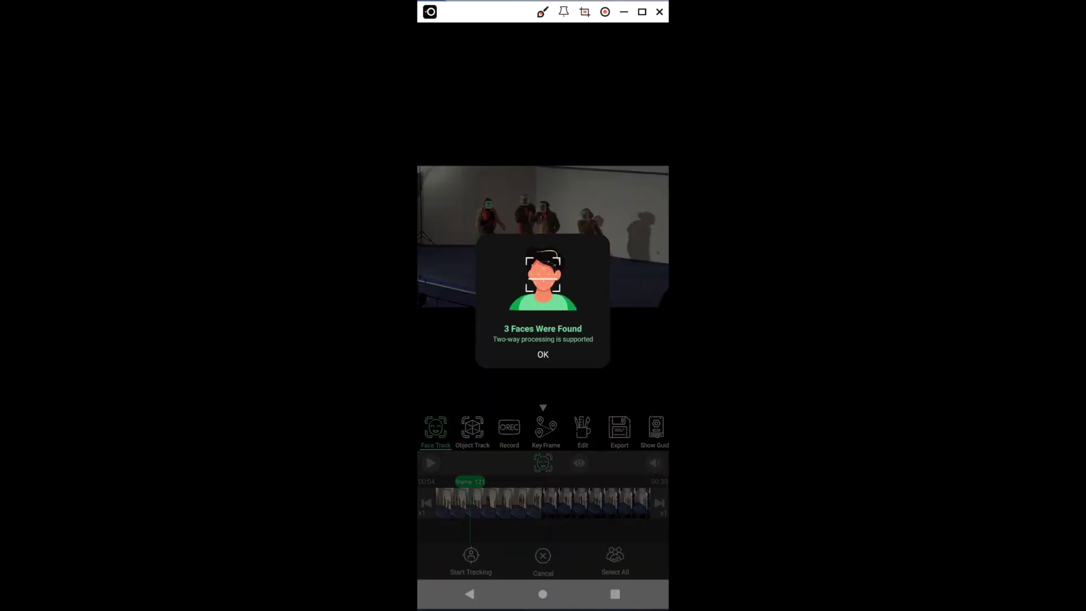
left_click(543, 354)
left_click(615, 560)
left_click(471, 560)
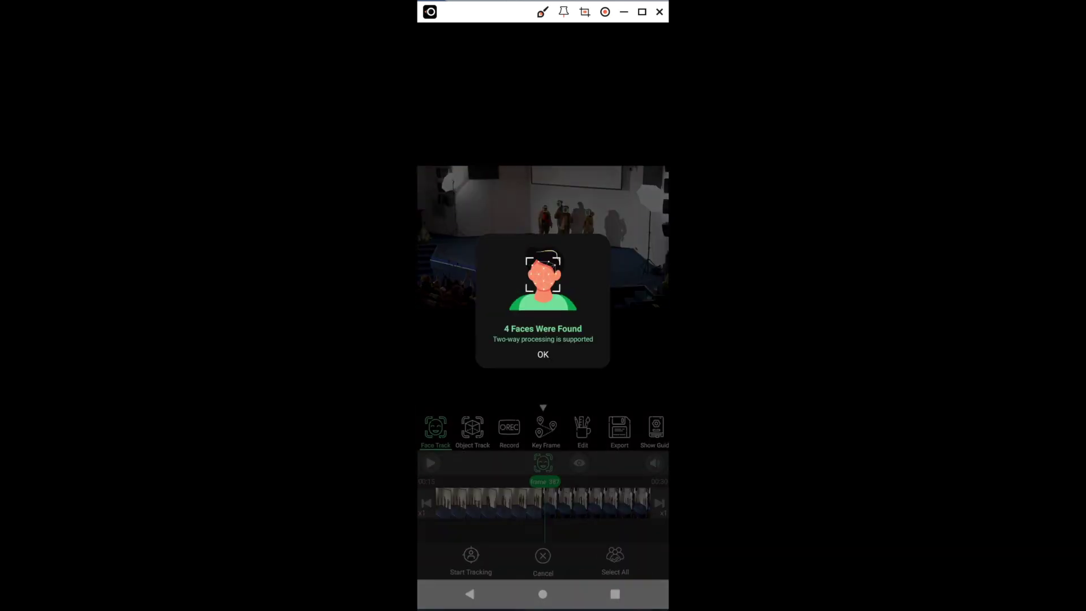
- Select all faces detected at about 00:15 in the clip and track them
left_click(543, 354)
left_click(615, 560)
left_click(470, 560)
- Advance the clip to about 00:19, detect the faces there, select all of them and track them
left_click(430, 463)
left_click(430, 463)
left_click(479, 561)
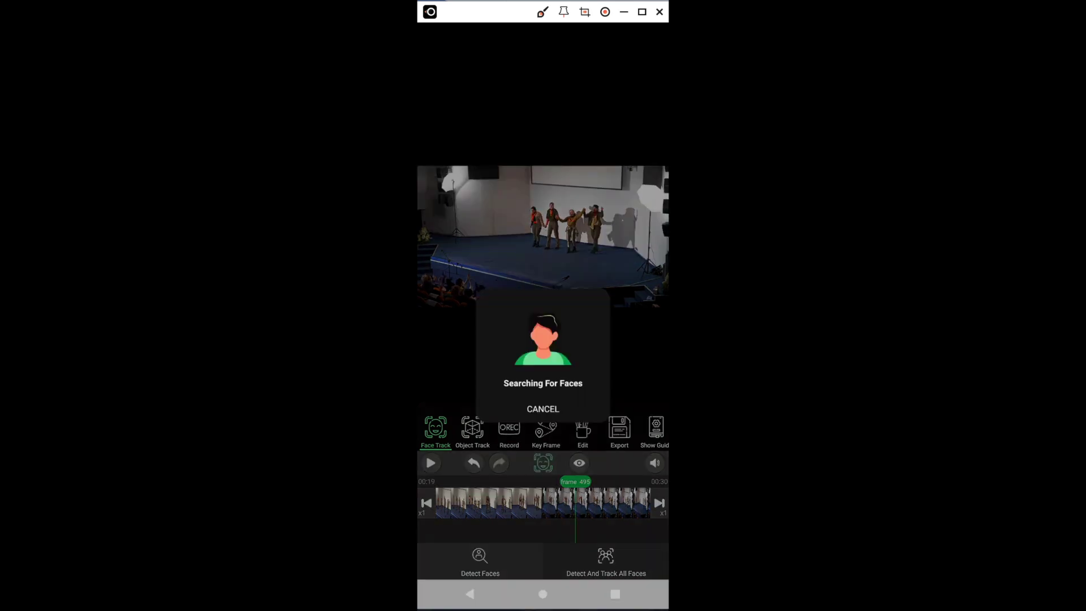
left_click(542, 354)
left_click(615, 560)
left_click(470, 560)
- Check the remaining footage, then export the tracked clip and preview the exported video
left_click(430, 463)
left_click(431, 462)
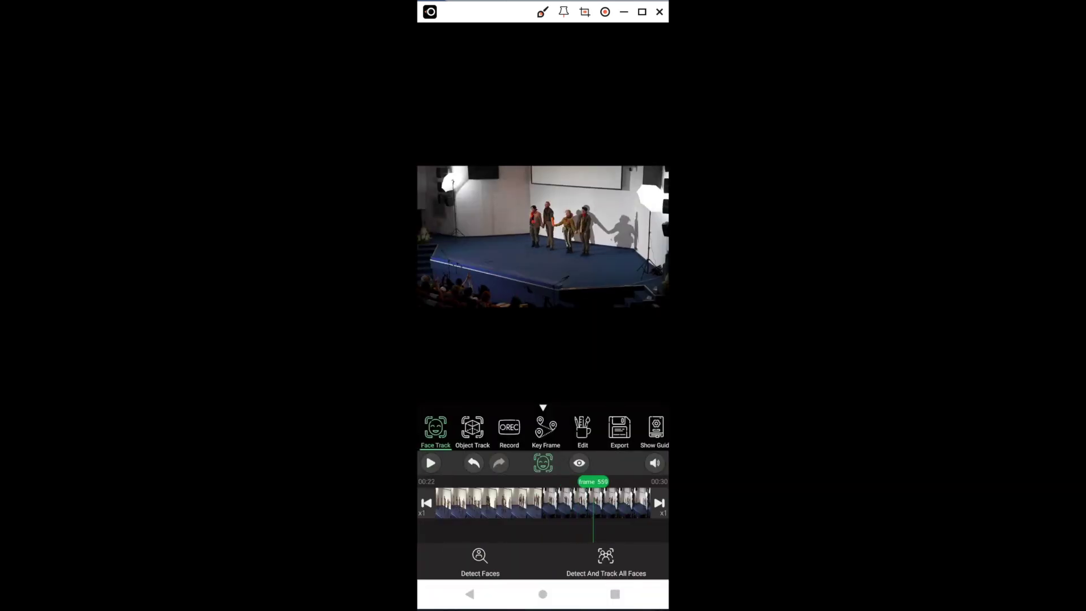
left_click_drag(593, 503, 571, 503)
left_click(431, 462)
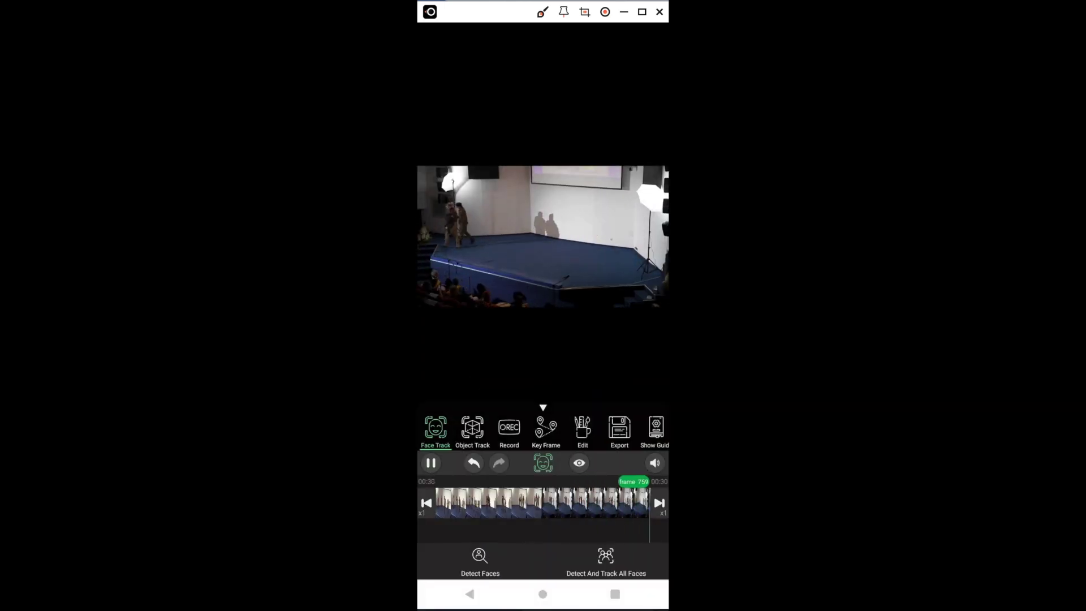
left_click(619, 432)
left_click(446, 561)
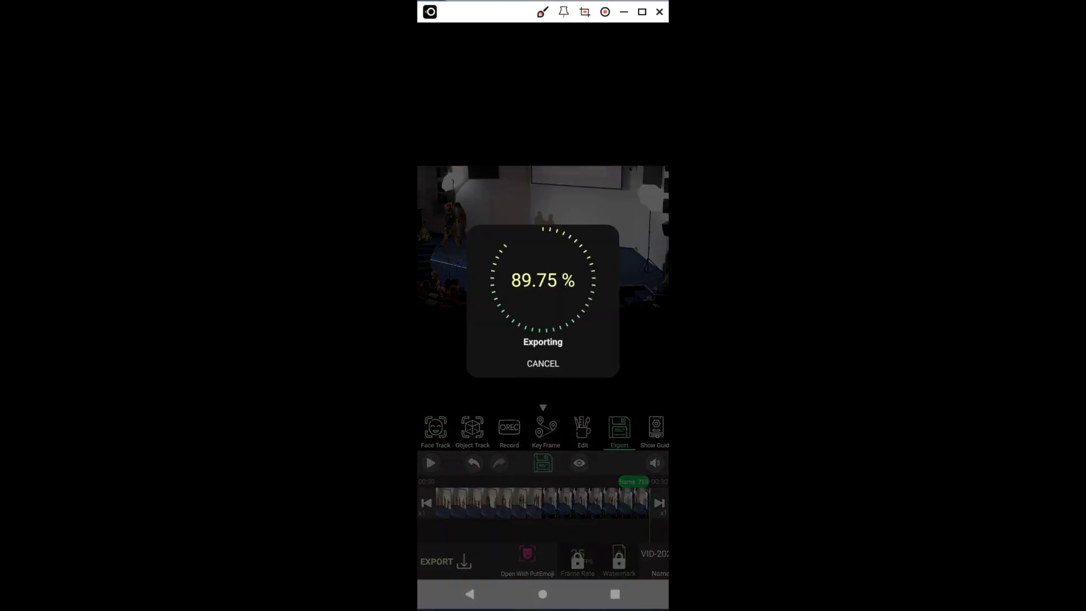
left_click(543, 363)
left_click(543, 552)
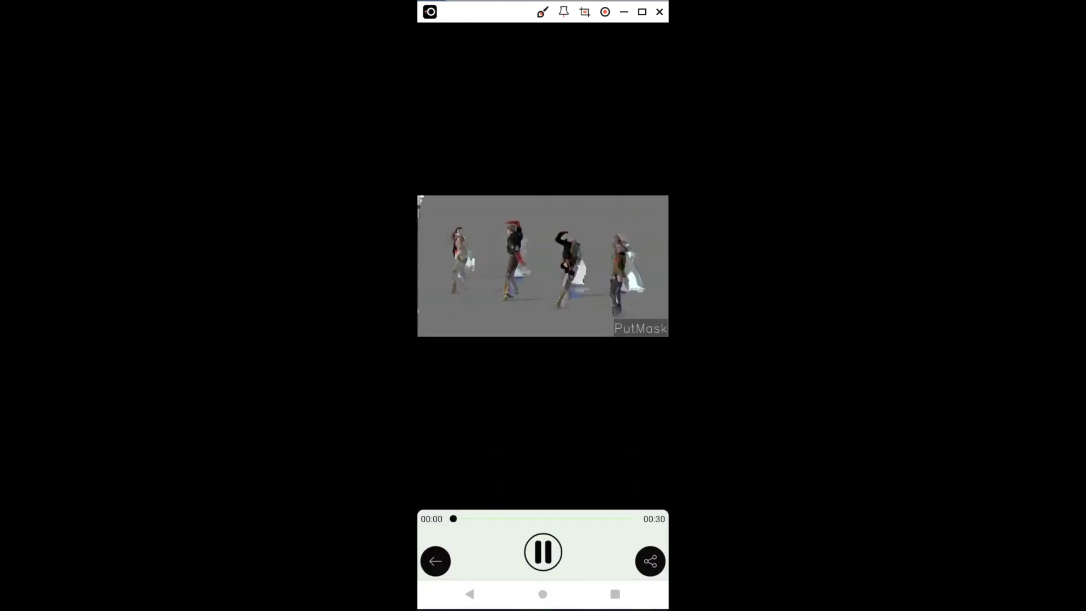
left_click(543, 552)
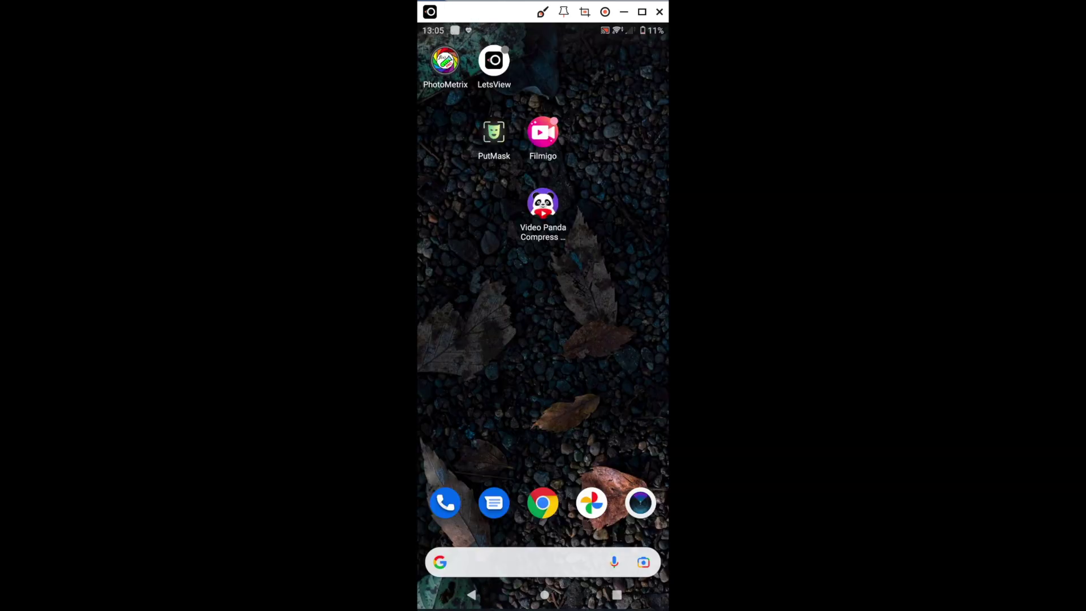
- Switch to Filmigo, export the masked video at 720P and 25 FPS, and open Google Photos to check for it
left_click(542, 133)
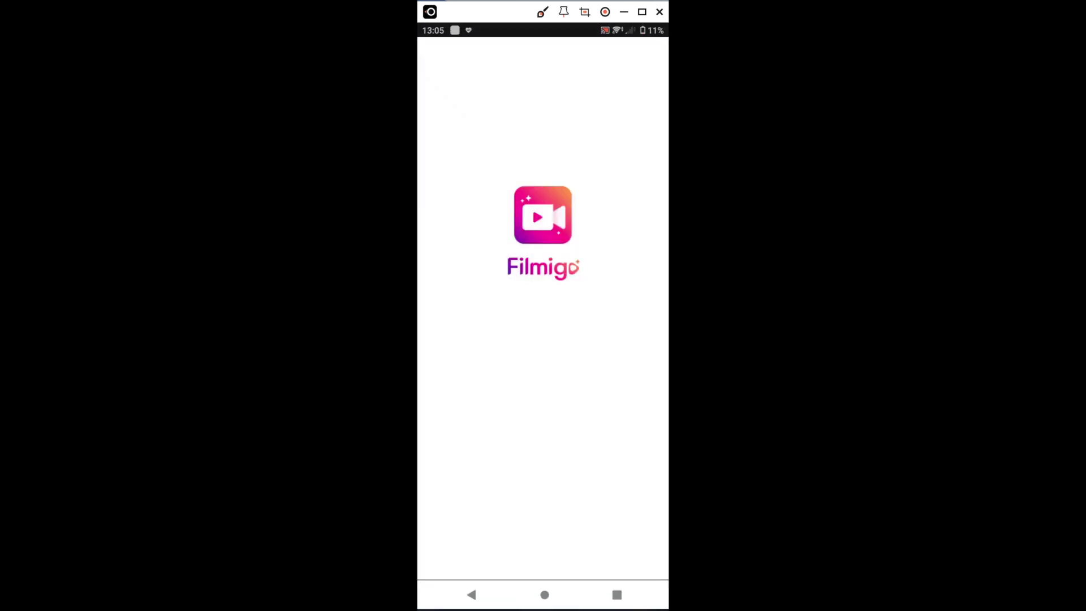
left_click(485, 280)
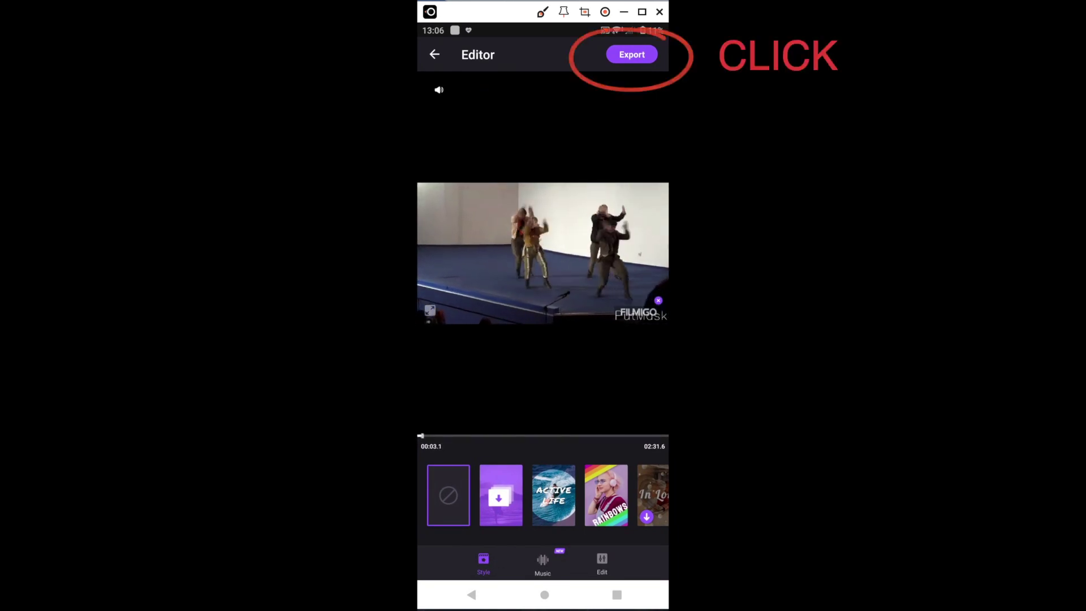
left_click(631, 54)
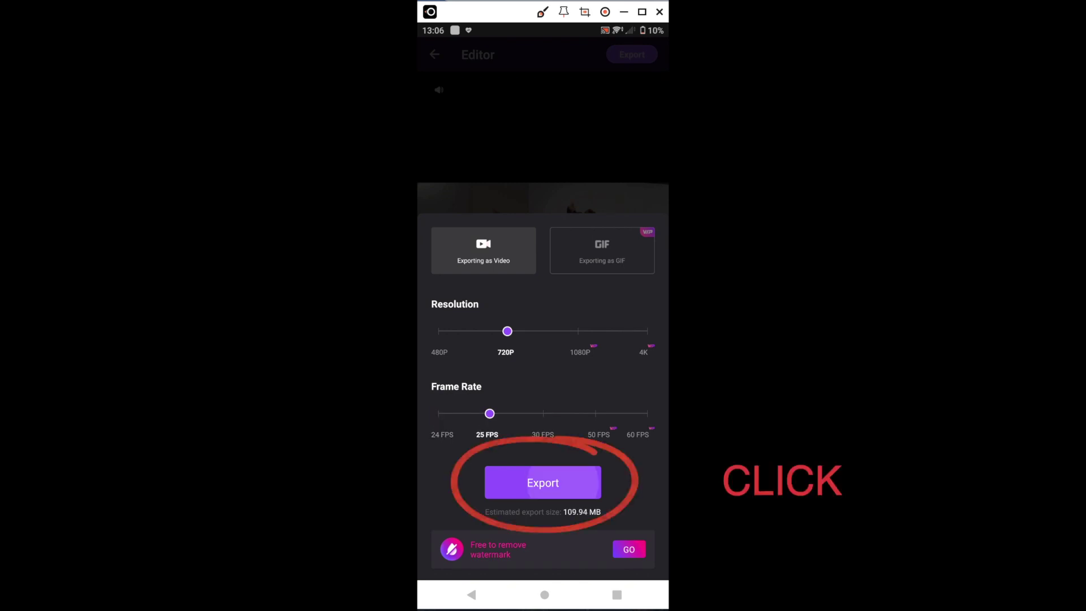
left_click(542, 482)
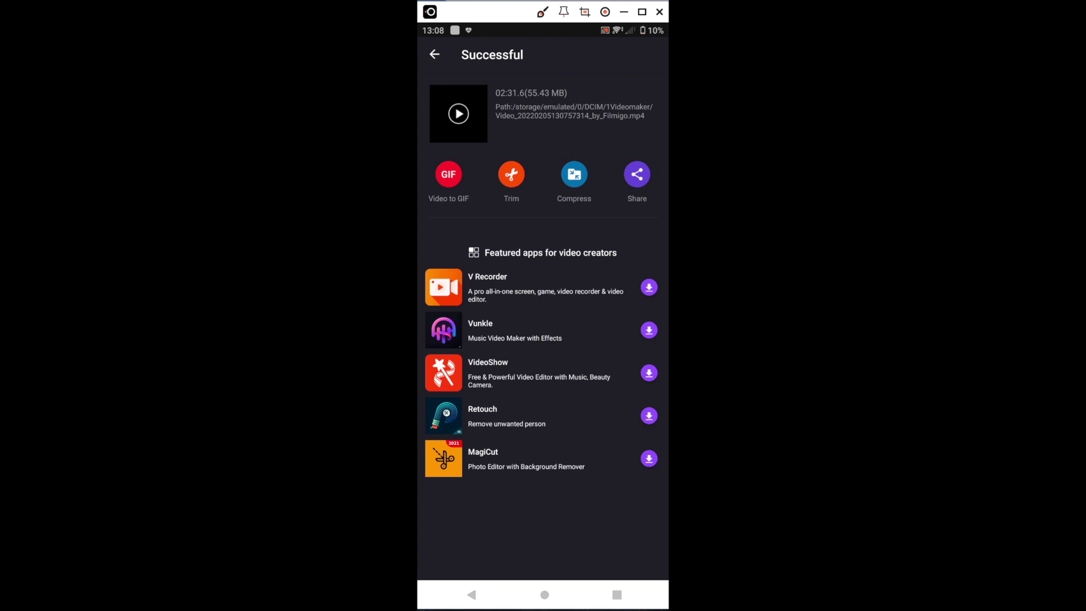
left_click(544, 595)
left_click(591, 502)
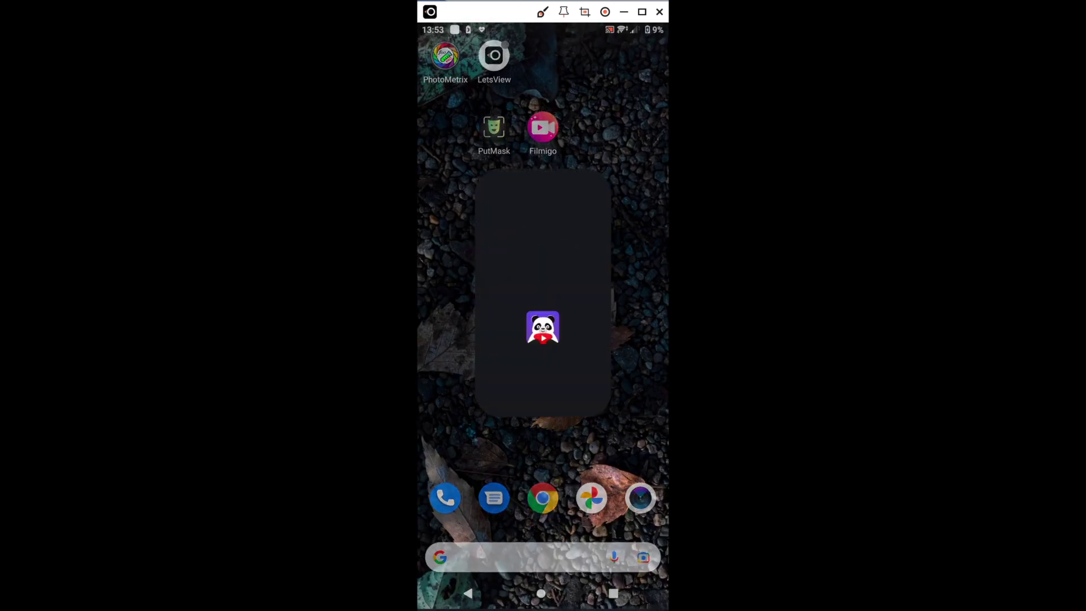
- In Video Panda Compressor, select the 55 MB, 00:02:31 video and compress it at 1280 x 720
left_click(542, 325)
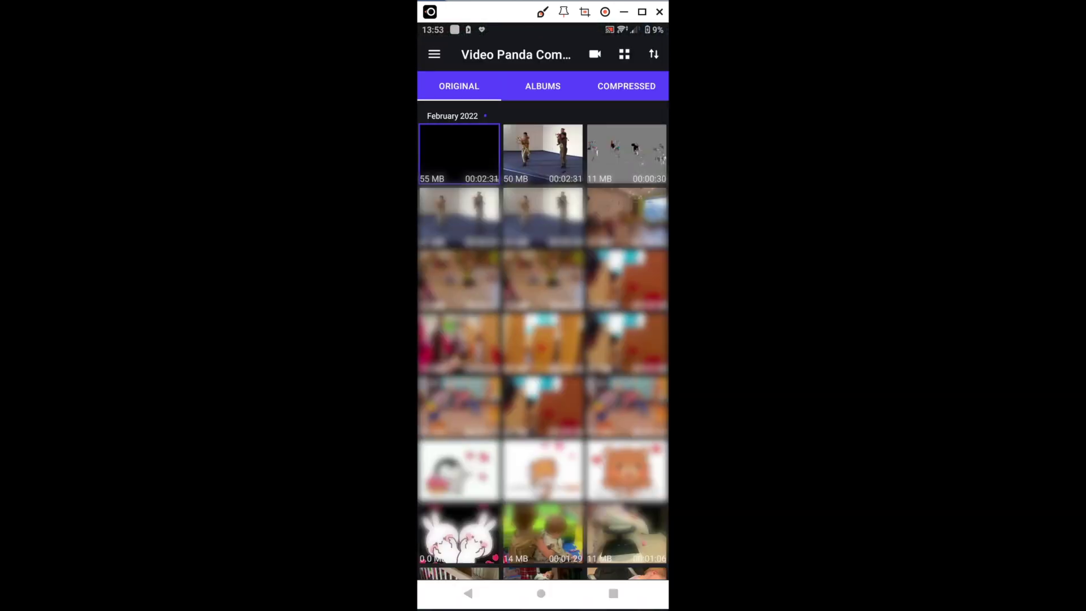
left_click(459, 152)
left_click(636, 564)
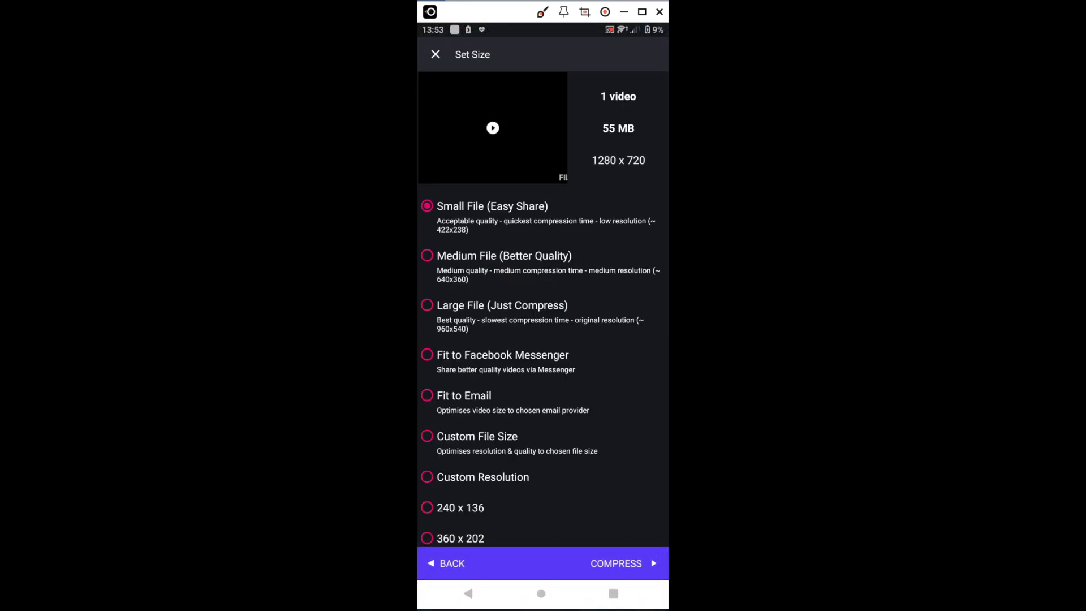
left_click(542, 265)
scroll(543, 339, "down", 6)
left_click(463, 344)
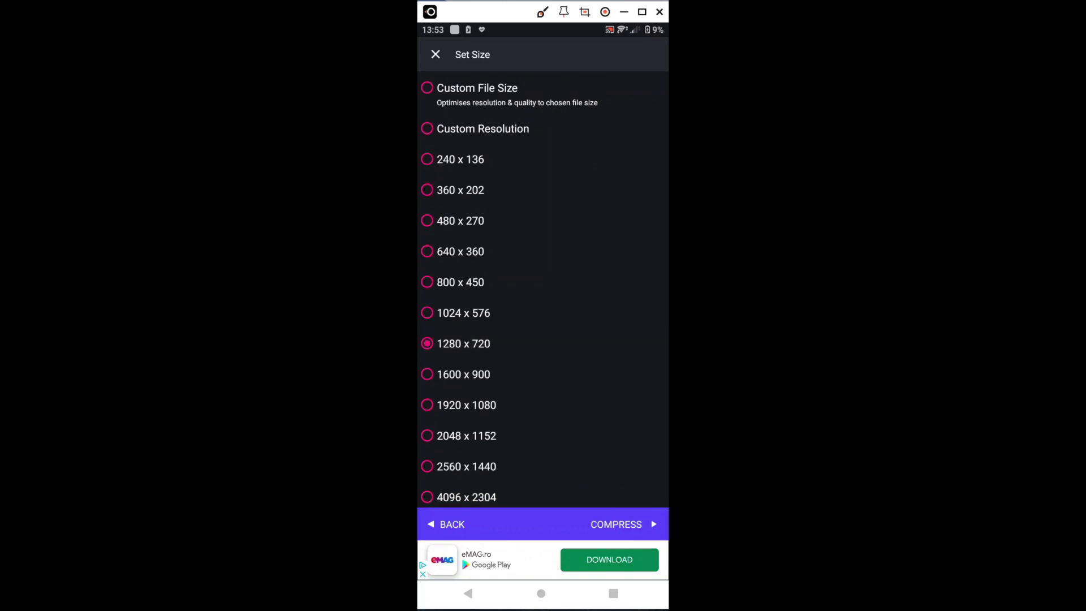
left_click(616, 524)
left_click(622, 339)
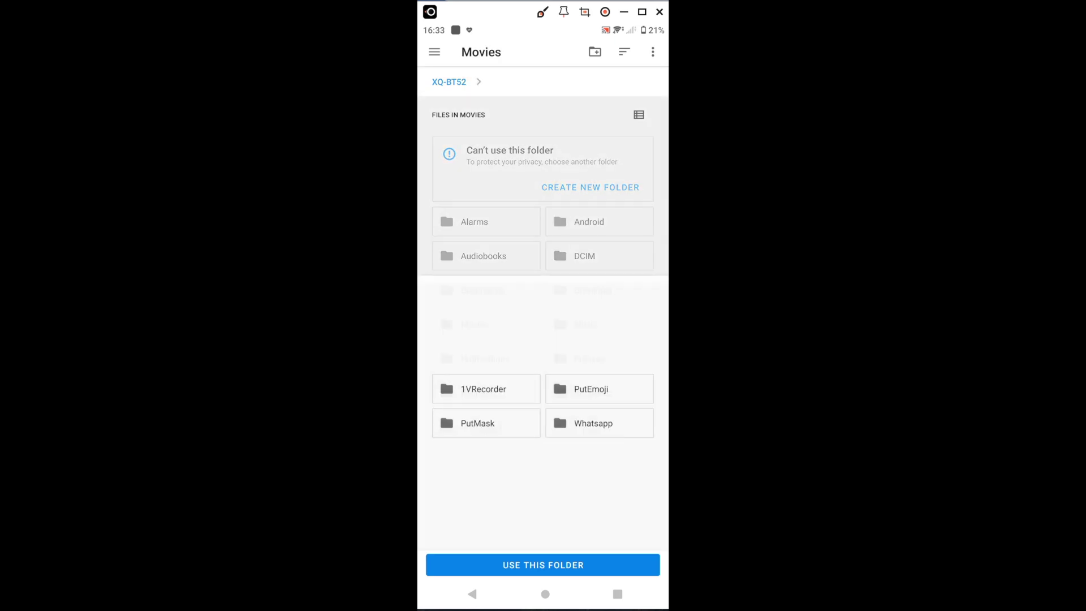
- Create a folder named "panda compressor" in Movies, use it as the save location, and open the Google Photos library
left_click(595, 51)
type("panda compressor")
left_click(623, 258)
left_click(543, 565)
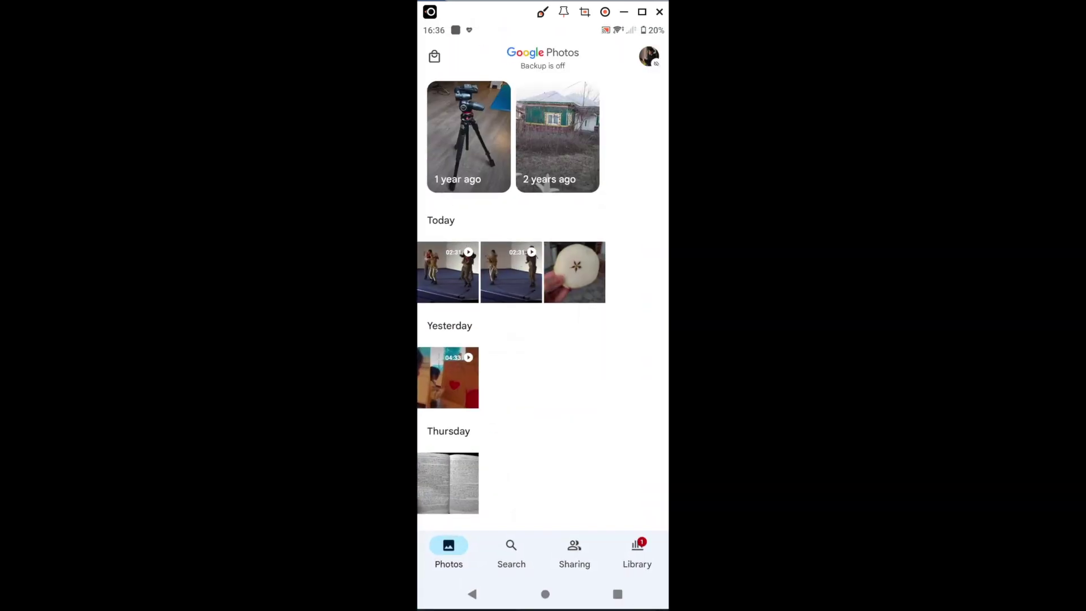
left_click(637, 552)
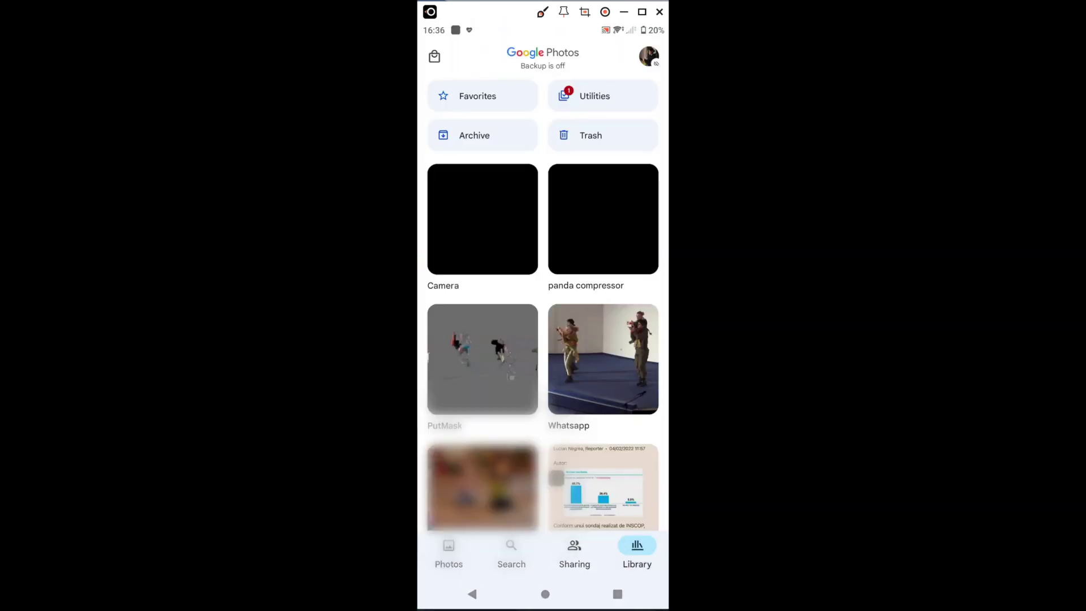